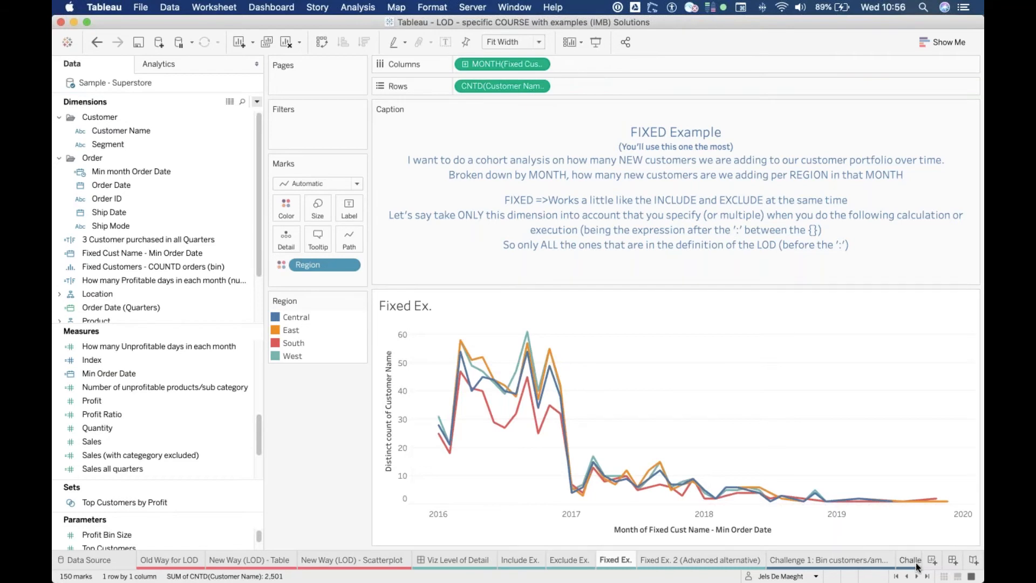
# Step: Open the Sheet 13 worksheet and clear all fields from it
pyautogui.moveTo(902, 564)
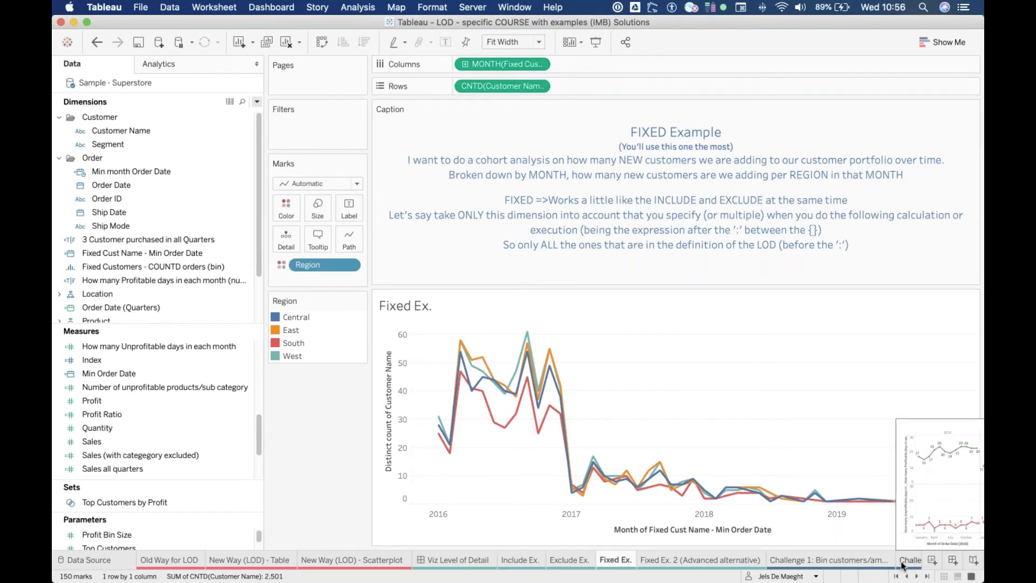
pyautogui.hscroll(10, 902, 565)
pyautogui.click(908, 563)
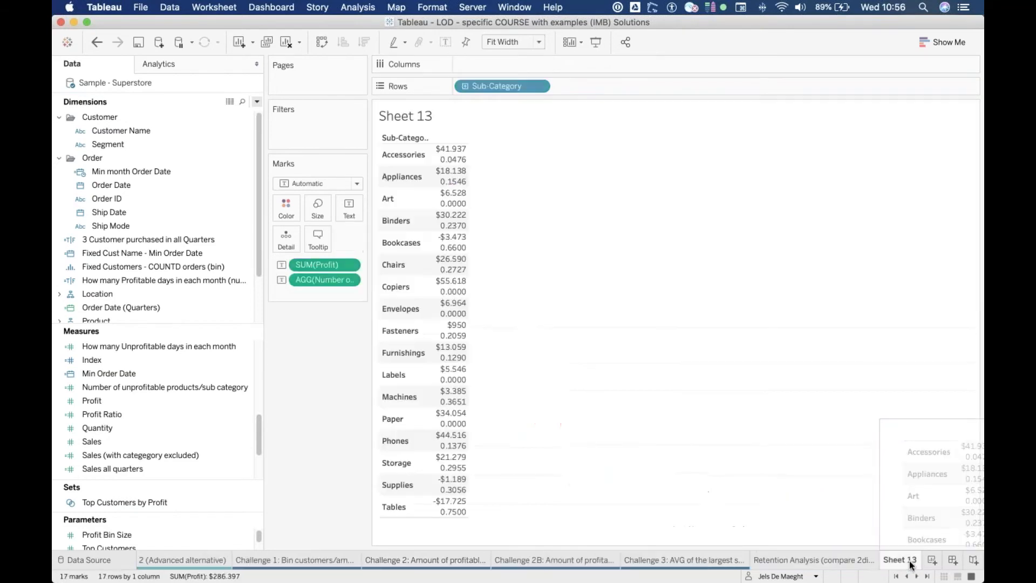
pyautogui.click(287, 43)
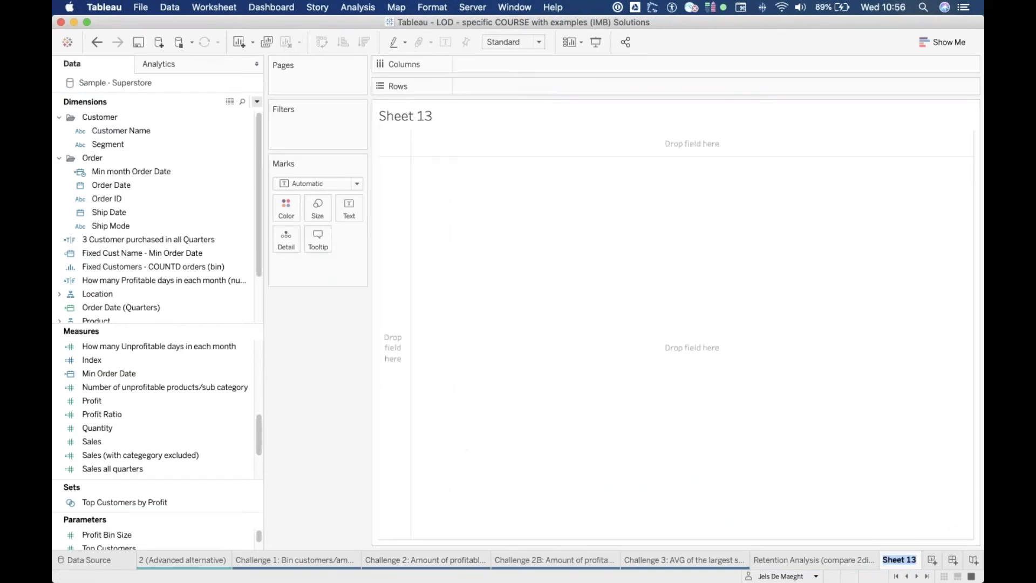
# Step: Rename the cleared worksheet as "min dat of custiomer count"
pyautogui.write('min dat of')
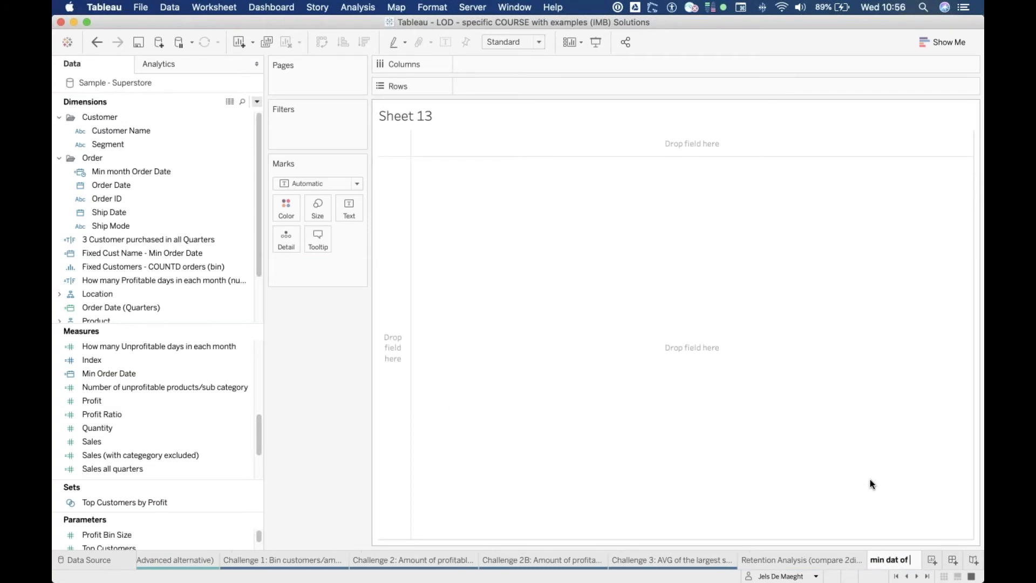
pyautogui.write(' custiomer count')
pyautogui.press('Return')
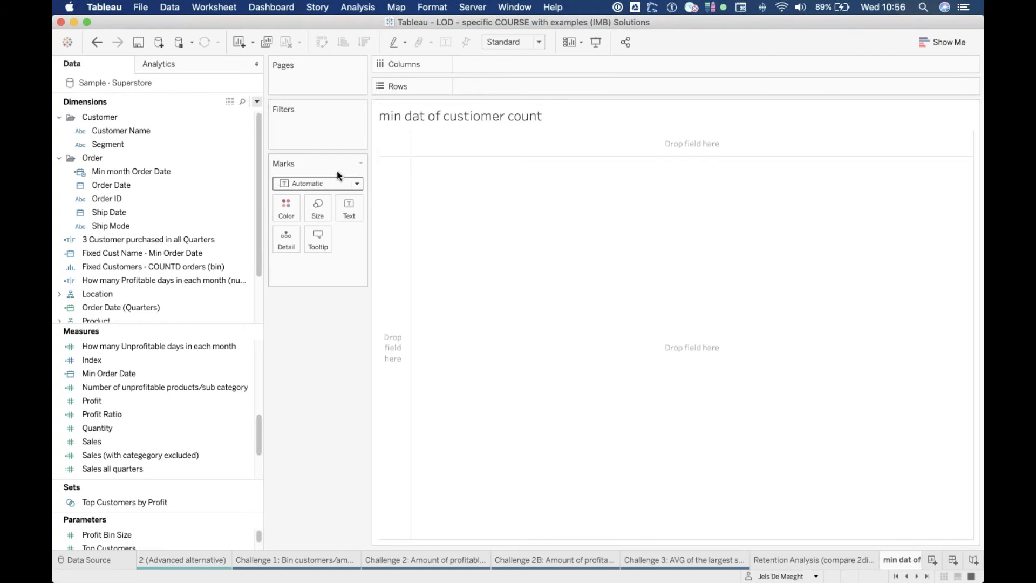
# Step: Add the Customer Name field to Rows
pyautogui.doubleClick(540, 86)
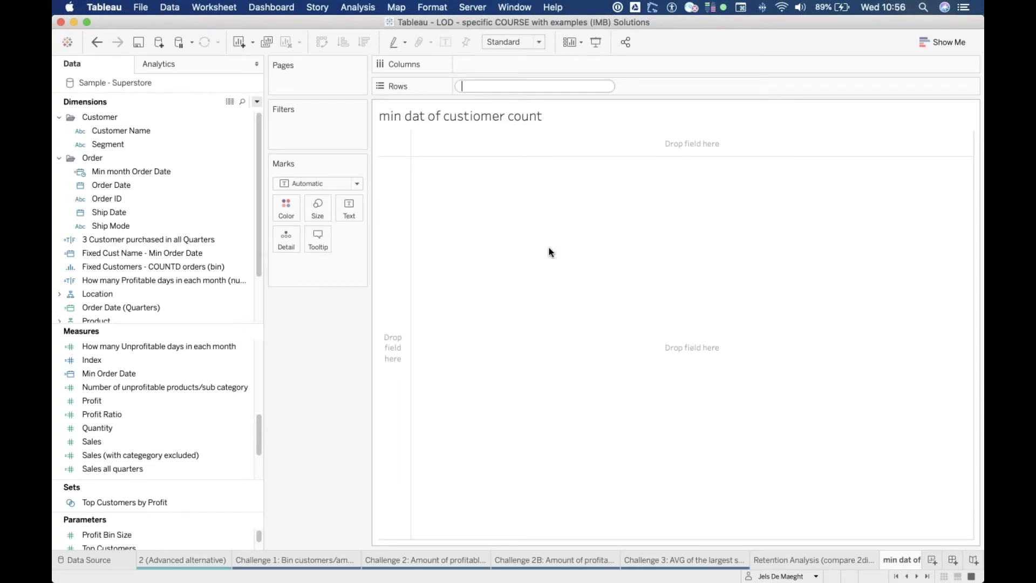
pyautogui.write('cust')
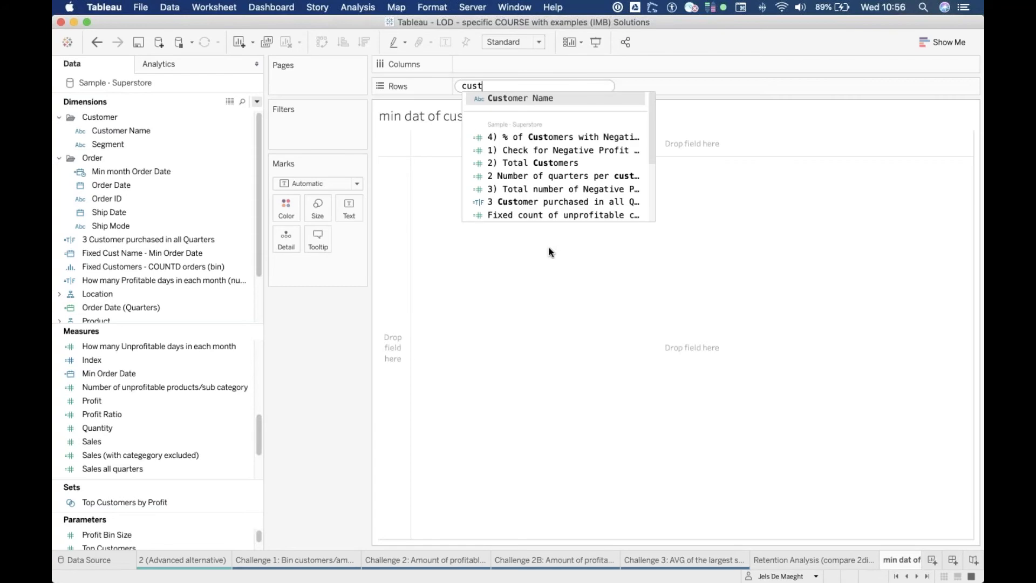
pyautogui.press('Return')
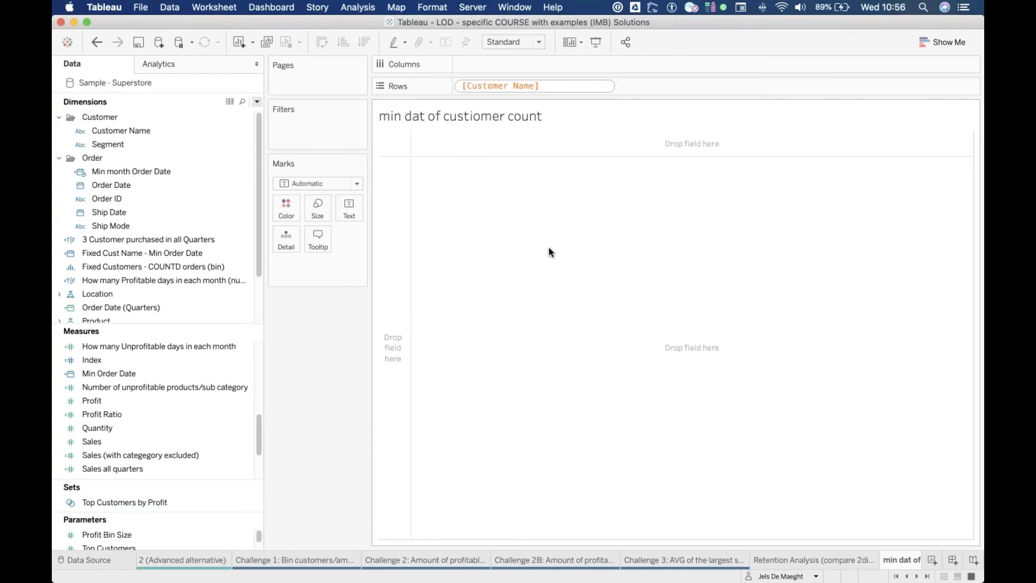
pyautogui.press('Return')
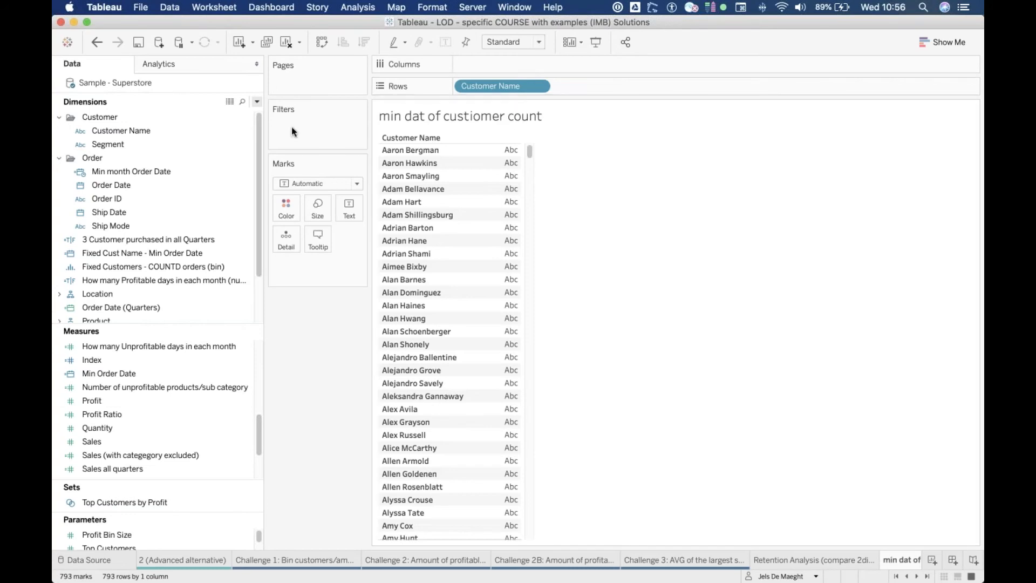
# Step: Add the Order Date field to Rows after Customer Name, as individual dates
pyautogui.click(145, 186)
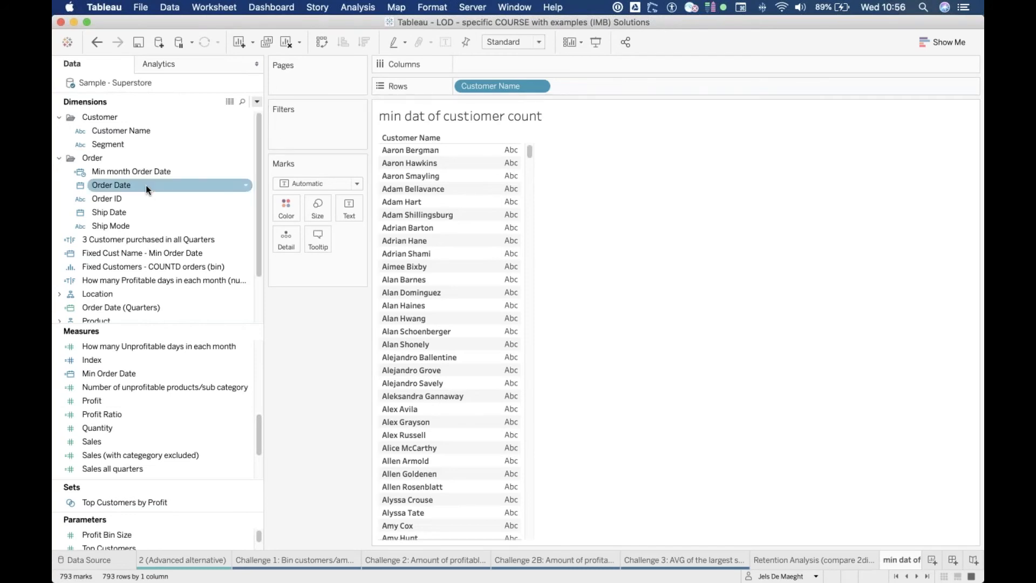
pyautogui.moveTo(132, 185); pyautogui.dragTo(123, 209)
pyautogui.doubleClick(656, 86)
pyautogui.write('ordr')
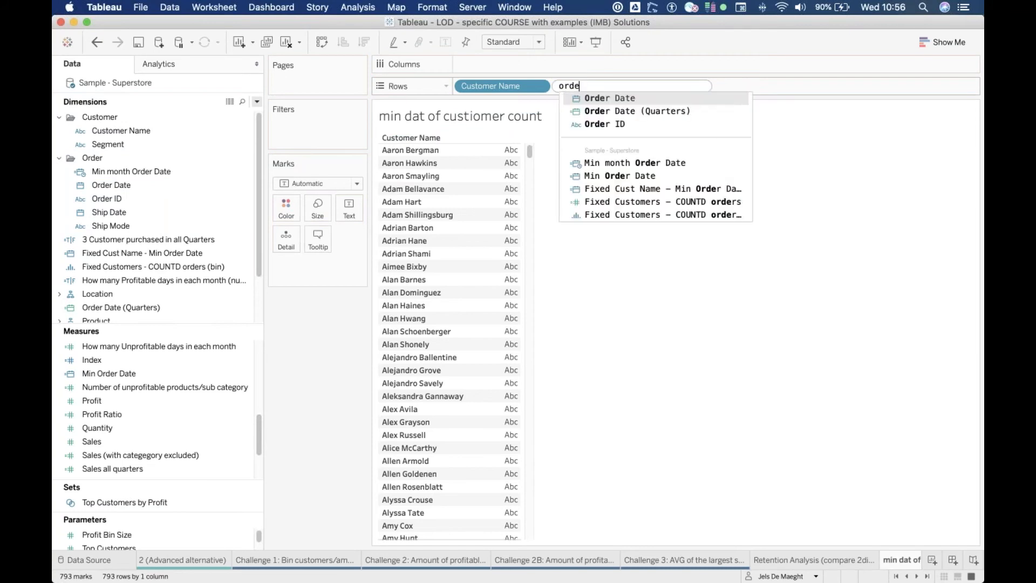
pyautogui.press('BackSpace')
pyautogui.write('er date')
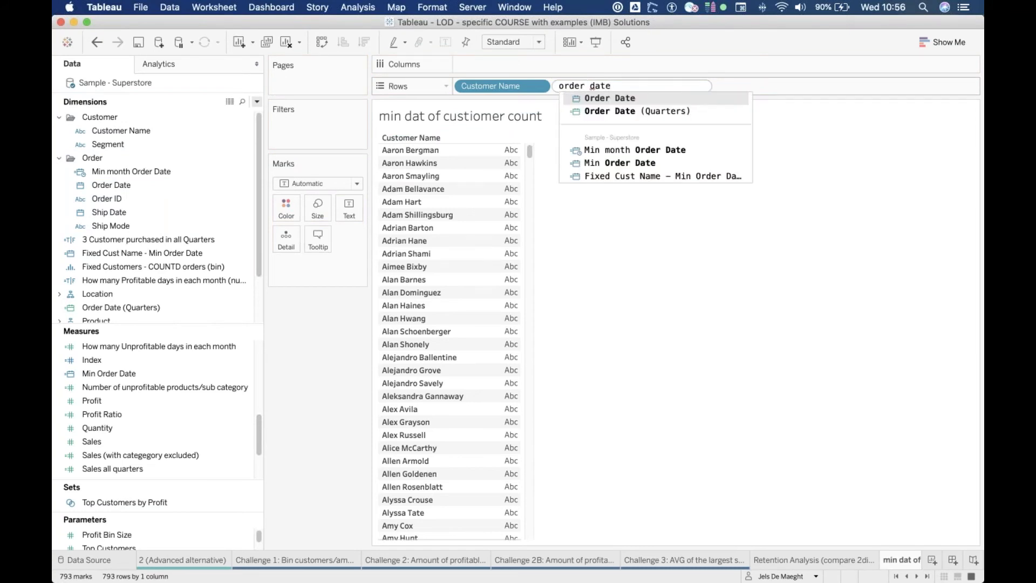
pyautogui.press('Return')
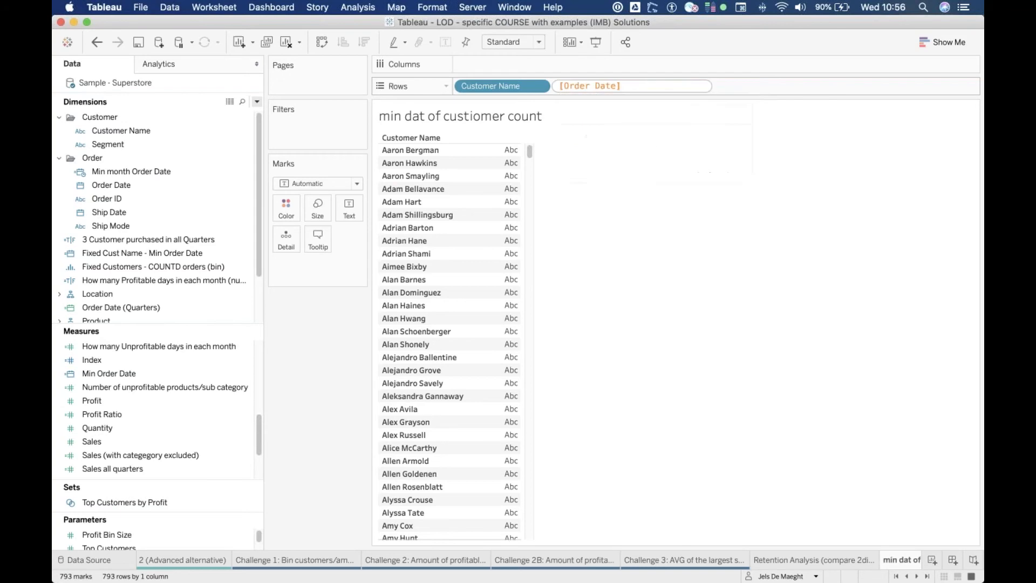
pyautogui.press('Return')
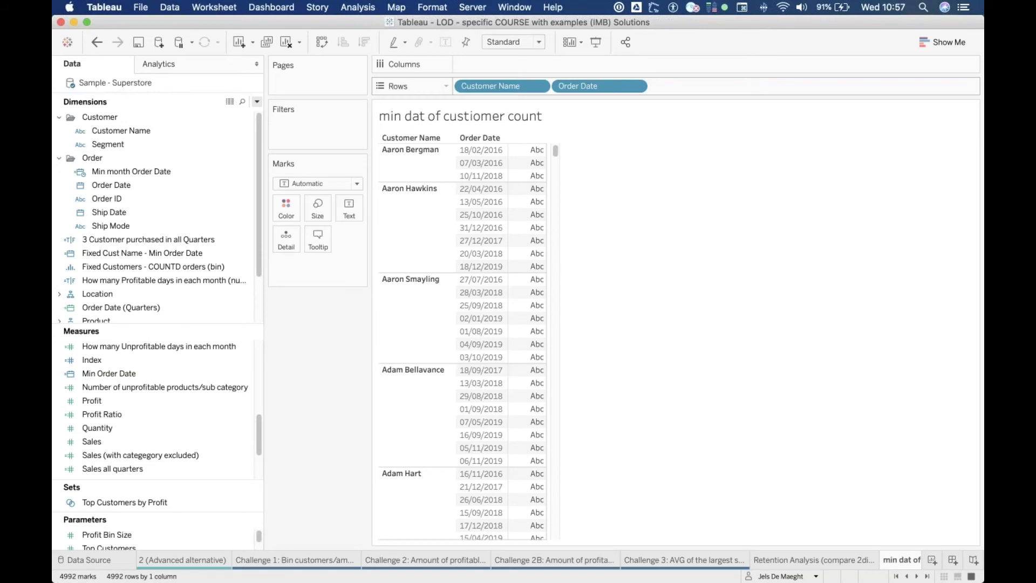
# Step: Create a calculated field named "min date of cust" and move its editor clear of the table's upper rows
pyautogui.click(258, 102)
pyautogui.click(229, 113)
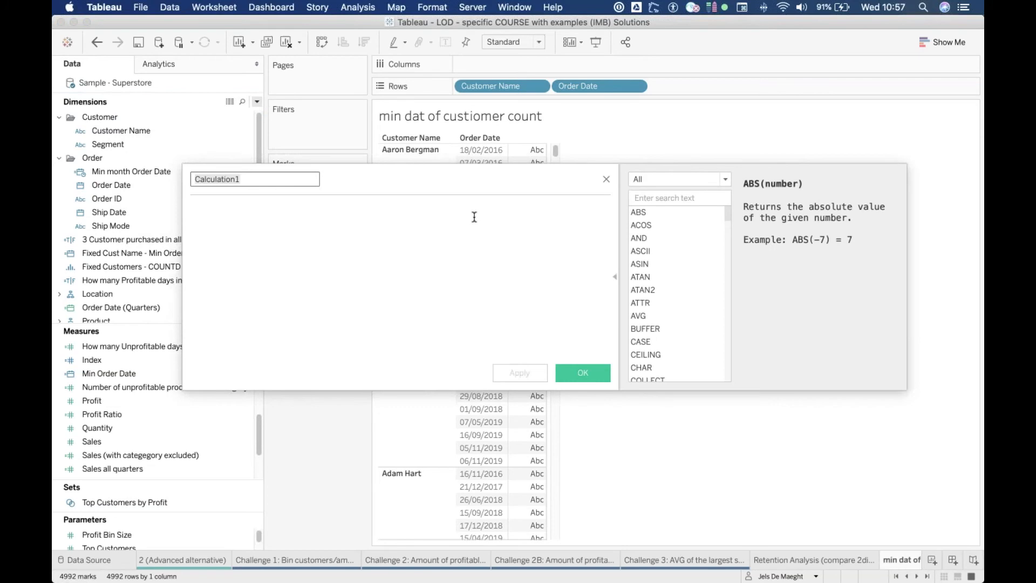
pyautogui.write('min ')
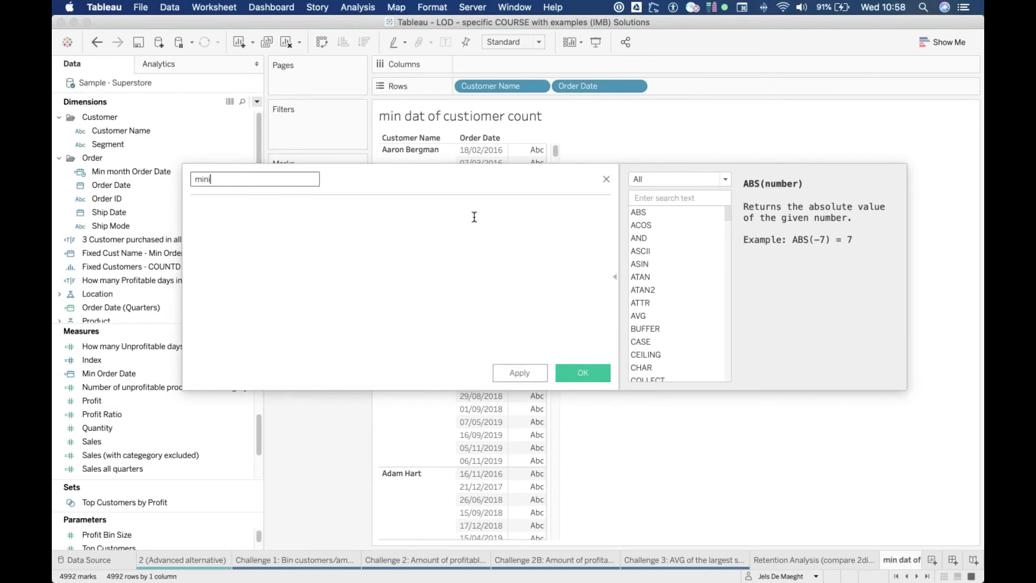
pyautogui.write('date of cust')
pyautogui.click(474, 217)
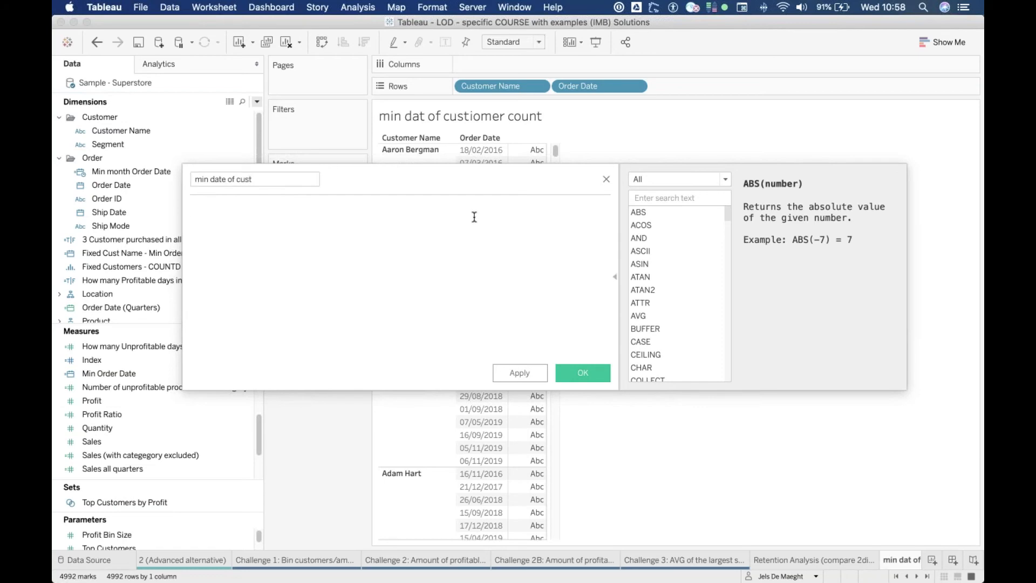
pyautogui.moveTo(494, 183); pyautogui.dragTo(486, 301)
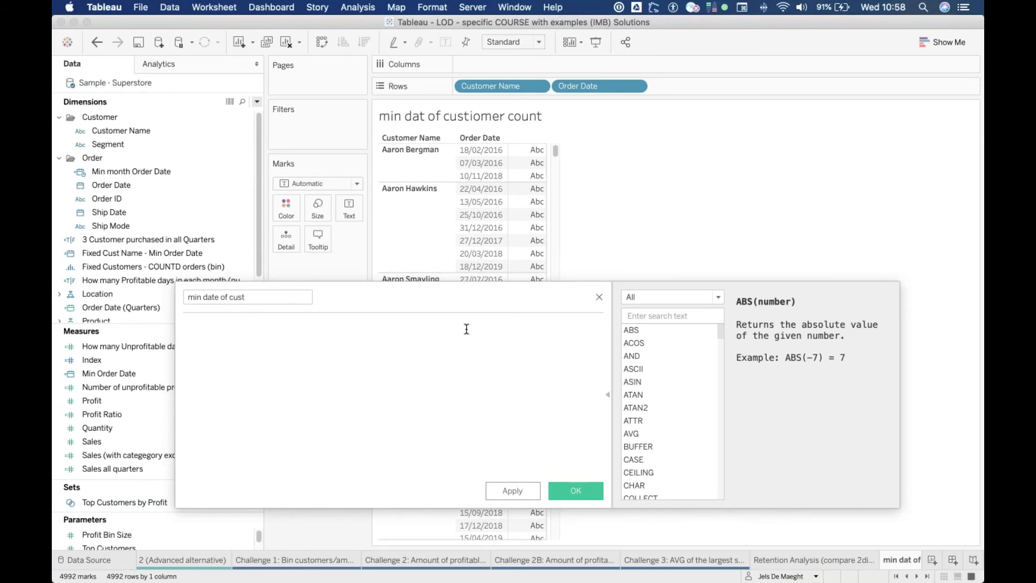
# Step: Begin the calculation with a FIXED level-of-detail expression on customer name: { FIXED [Customer Name]:
pyautogui.write('fi')
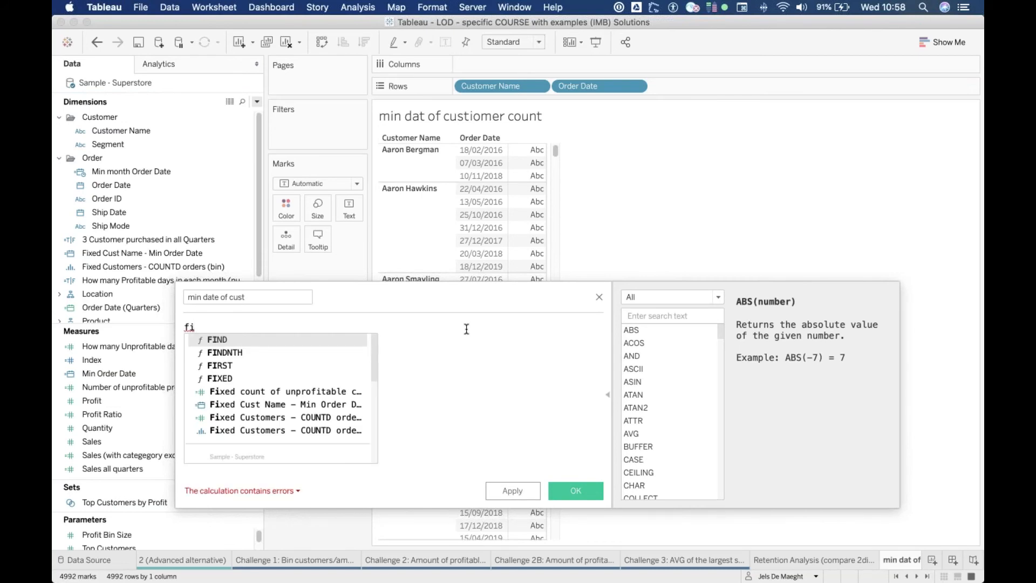
pyautogui.press('Down')
pyautogui.press('Down')
pyautogui.press('Down')
pyautogui.press('Return')
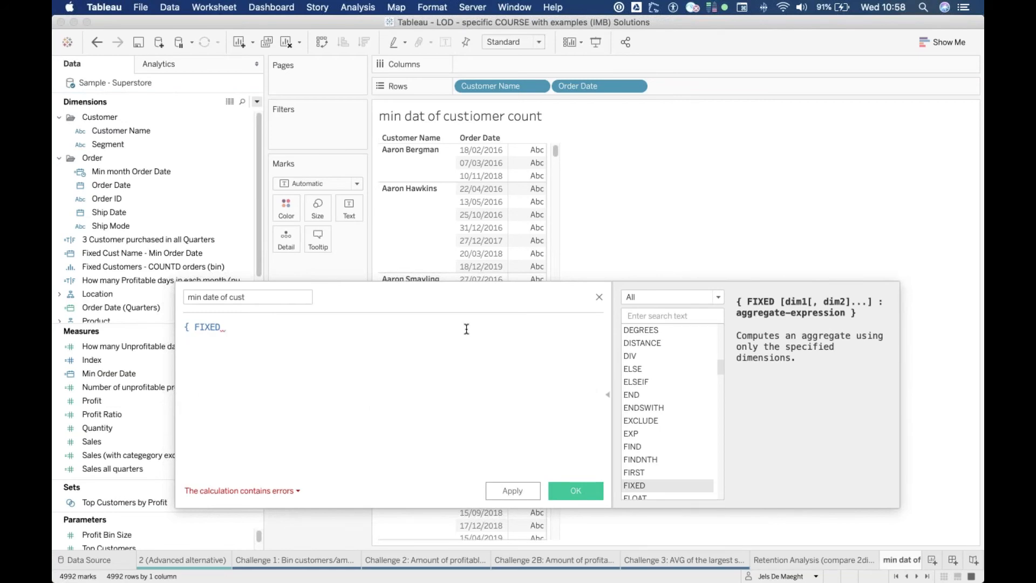
pyautogui.write('cust')
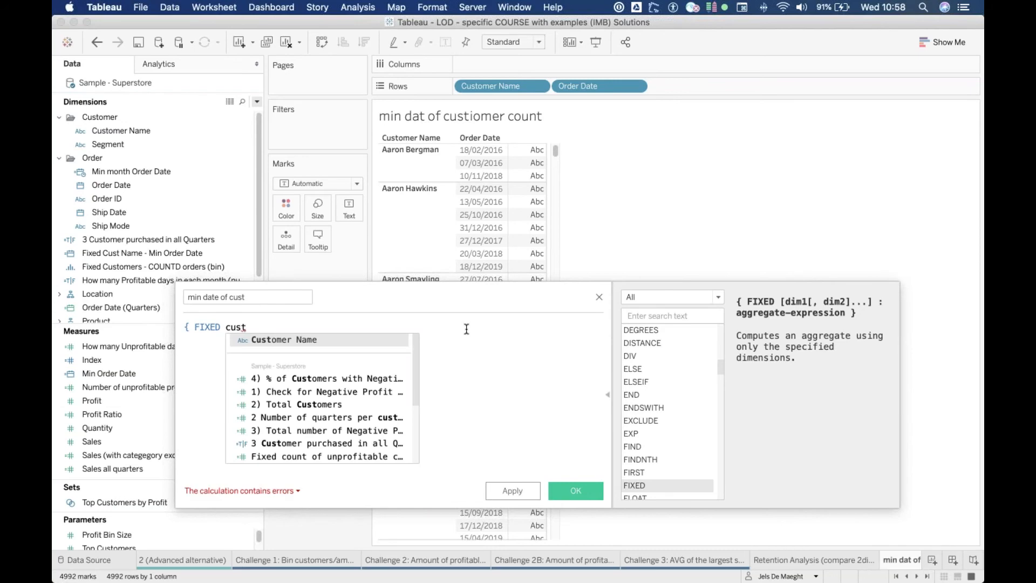
pyautogui.press('Return')
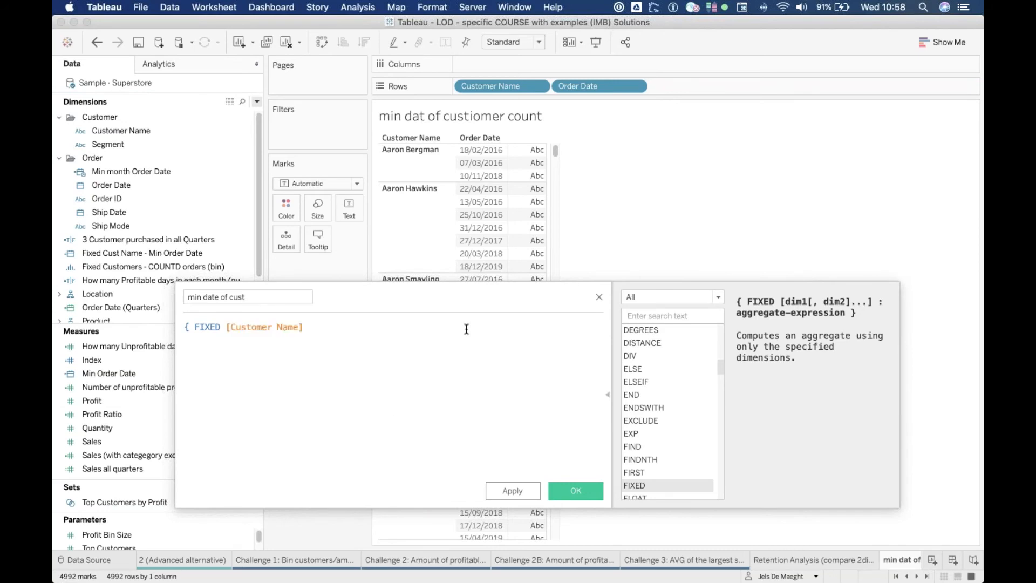
pyautogui.write(':')
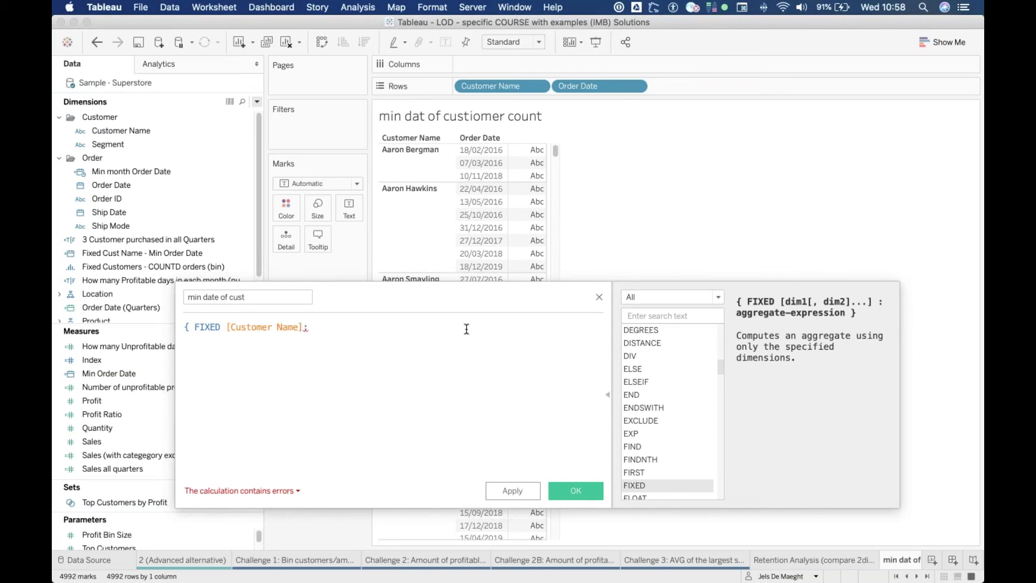
# Step: Complete the expression with the aggregate MIN([Order Date]) and a closing brace, and save the calculated field
pyautogui.write('m')
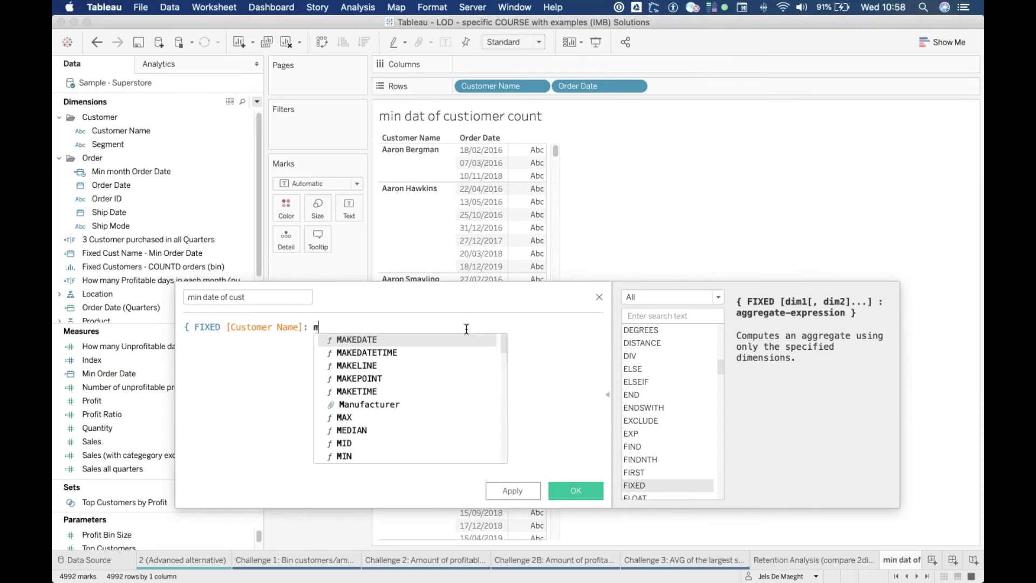
pyautogui.write('in')
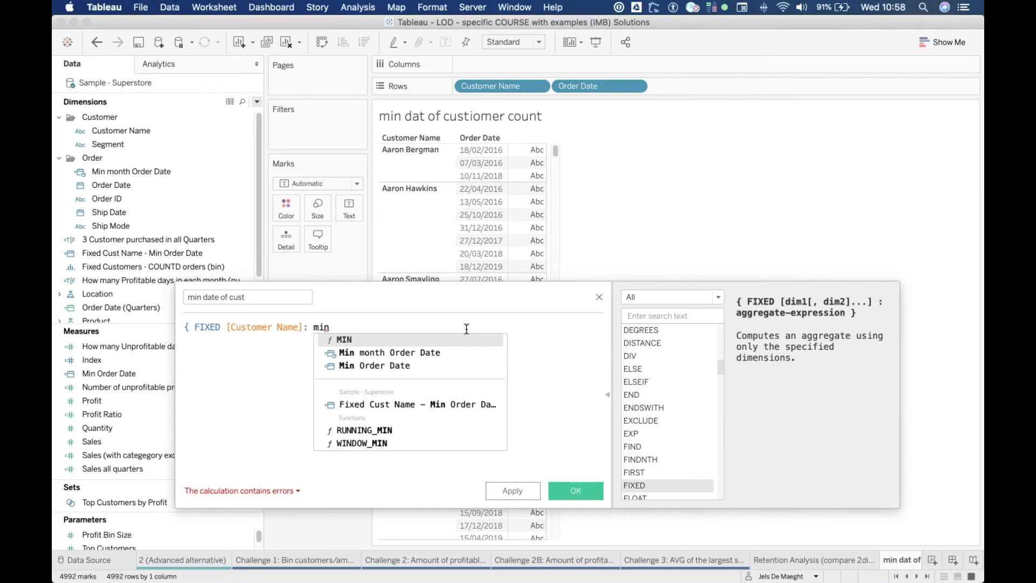
pyautogui.press('Return')
pyautogui.write('ord')
pyautogui.press('Return')
pyautogui.press('Right')
pyautogui.write('}')
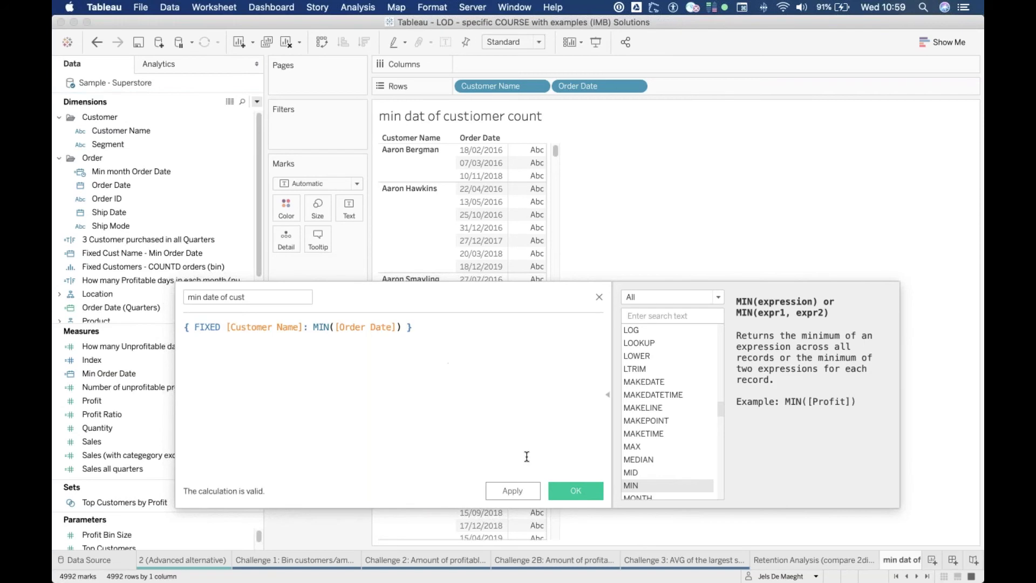
pyautogui.click(575, 491)
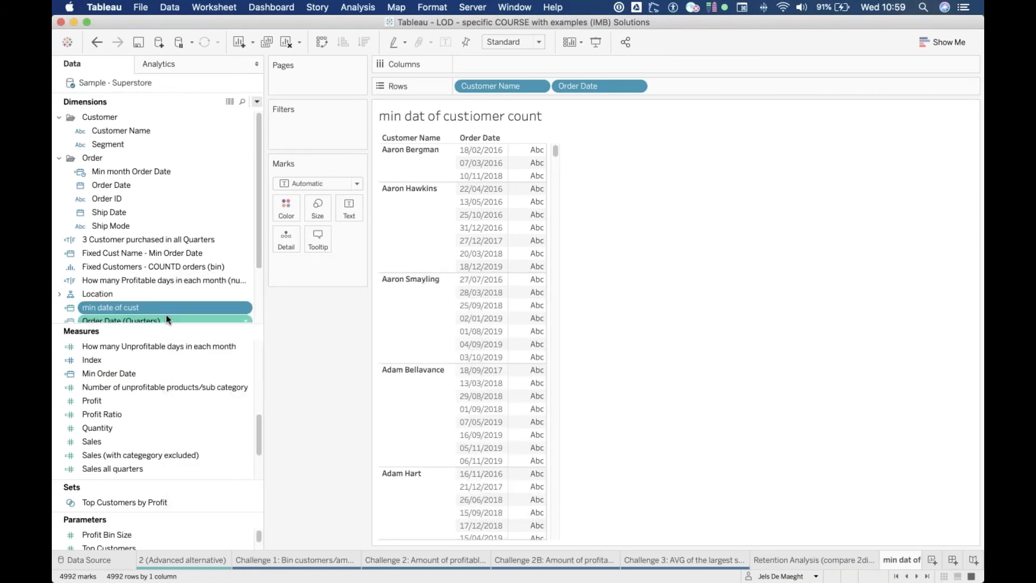
# Step: Enlarge the dimensions list and add the min date of cust field to Rows after Order Date
pyautogui.moveTo(153, 324); pyautogui.dragTo(153, 375)
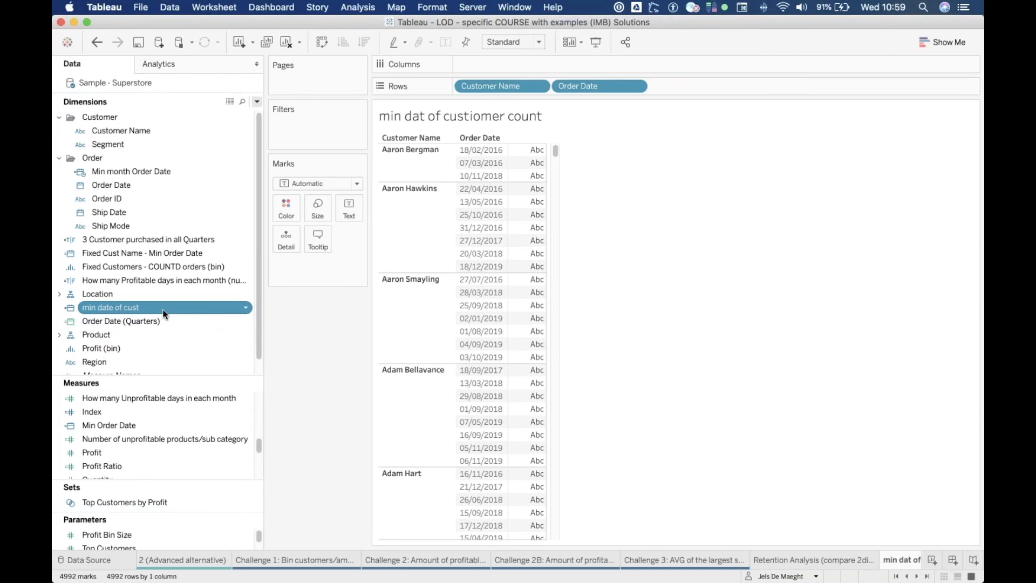
pyautogui.moveTo(144, 309); pyautogui.dragTo(682, 86)
pyautogui.write('min')
pyautogui.press('Down')
pyautogui.press('Return')
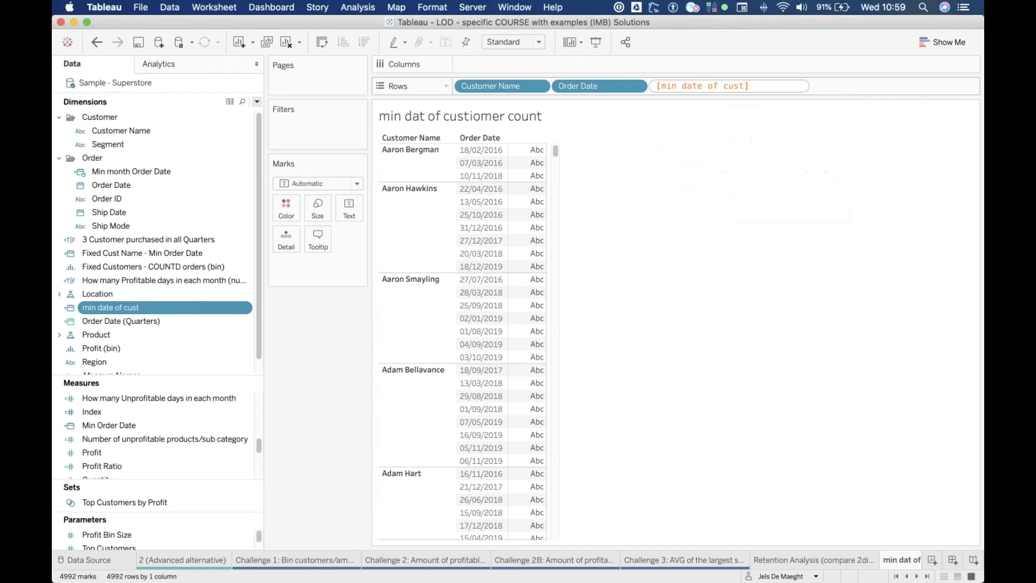
pyautogui.press('Return')
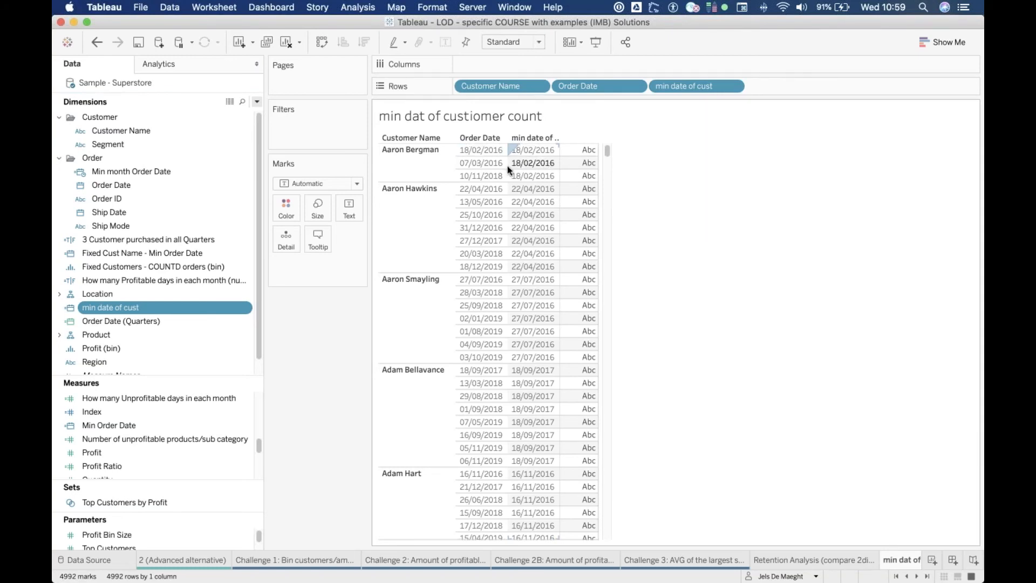
pyautogui.moveTo(559, 185)
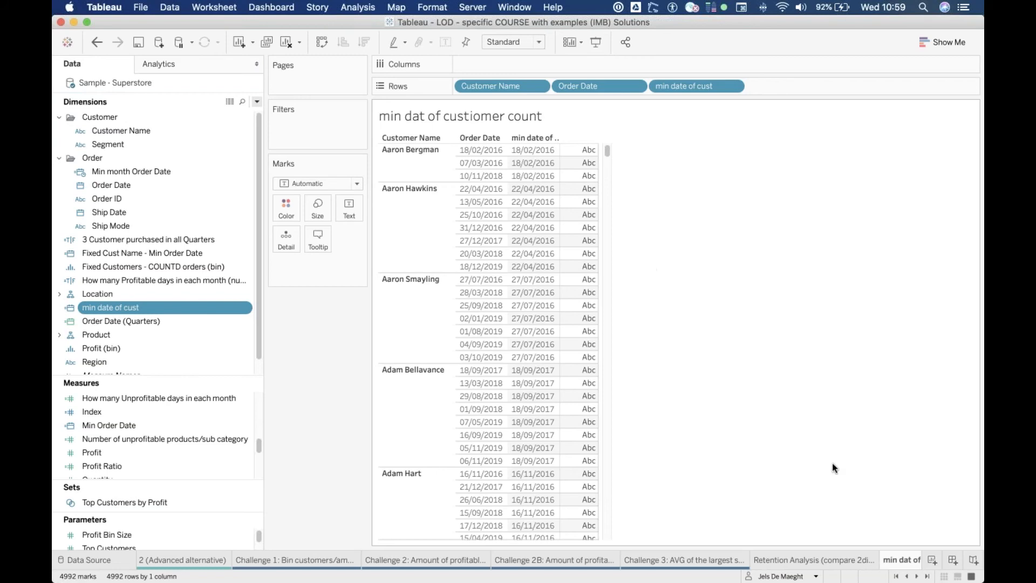
# Step: Create a new worksheet and name it "trendline"
pyautogui.click(932, 559)
pyautogui.doubleClick(895, 561)
pyautogui.write('trendlie')
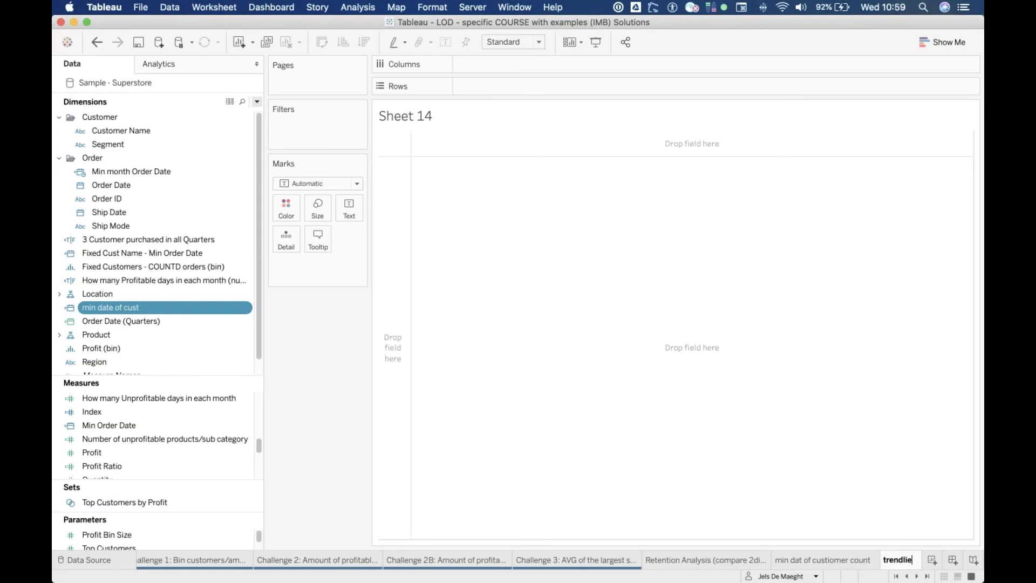
pyautogui.press('BackSpace')
pyautogui.press('BackSpace')
pyautogui.write('ie')
pyautogui.press('BackSpace')
pyautogui.write('ne')
pyautogui.press('Return')
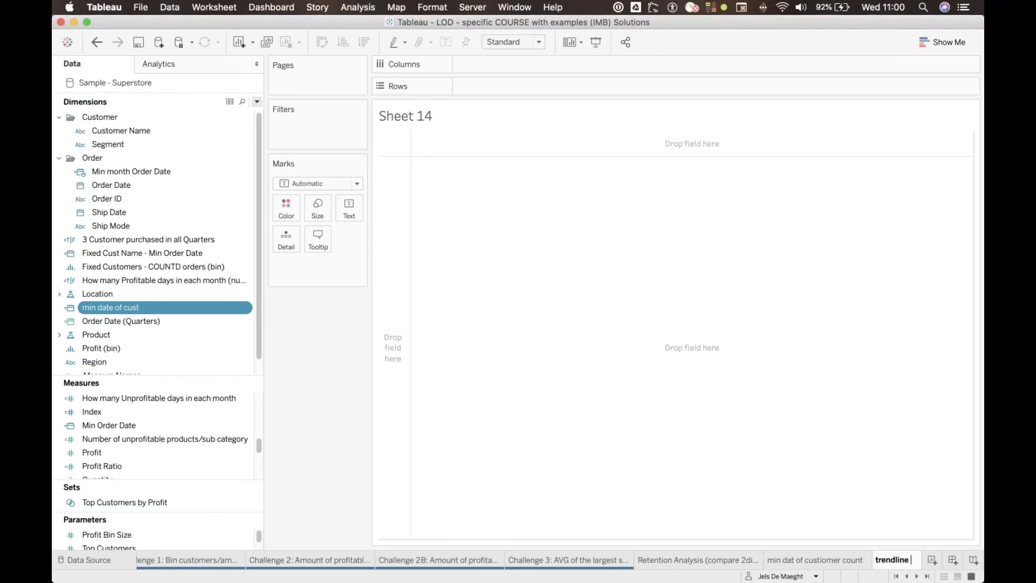
pyautogui.press('Return')
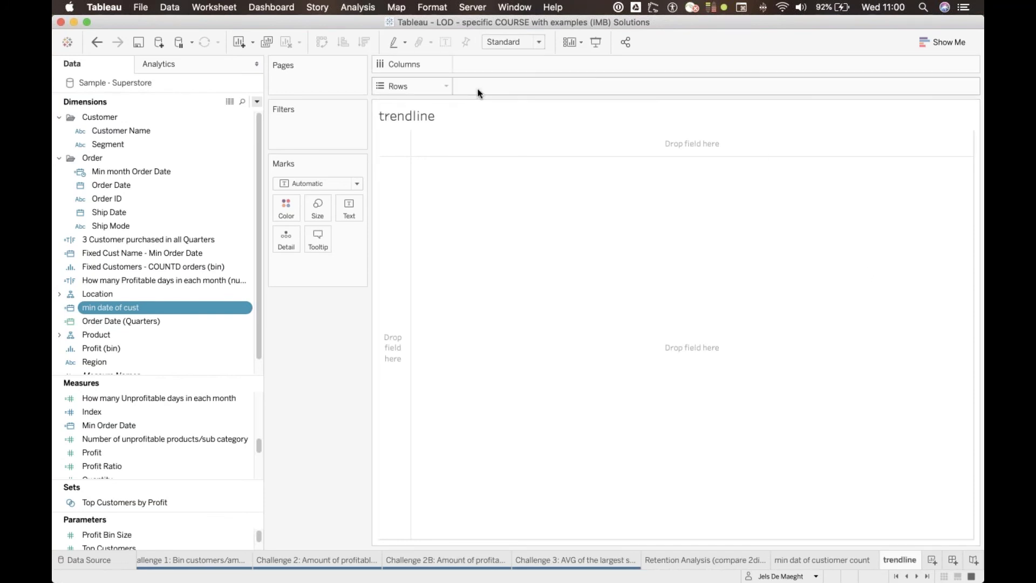
# Step: Place the min date of cust field on Columns and set it to continuous months (month and year)
pyautogui.moveTo(139, 306); pyautogui.dragTo(537, 64)
pyautogui.click(538, 65)
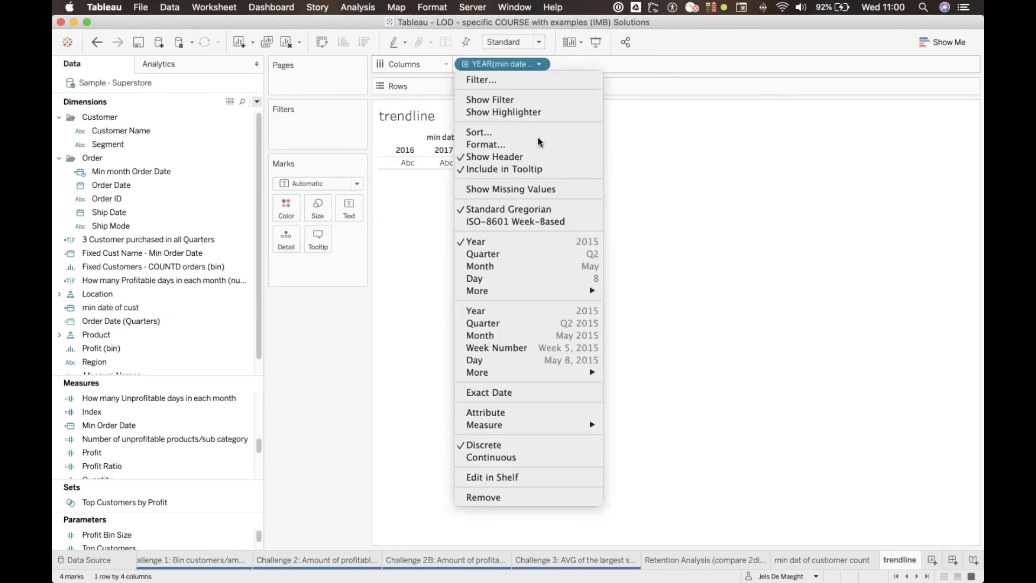
pyautogui.click(585, 332)
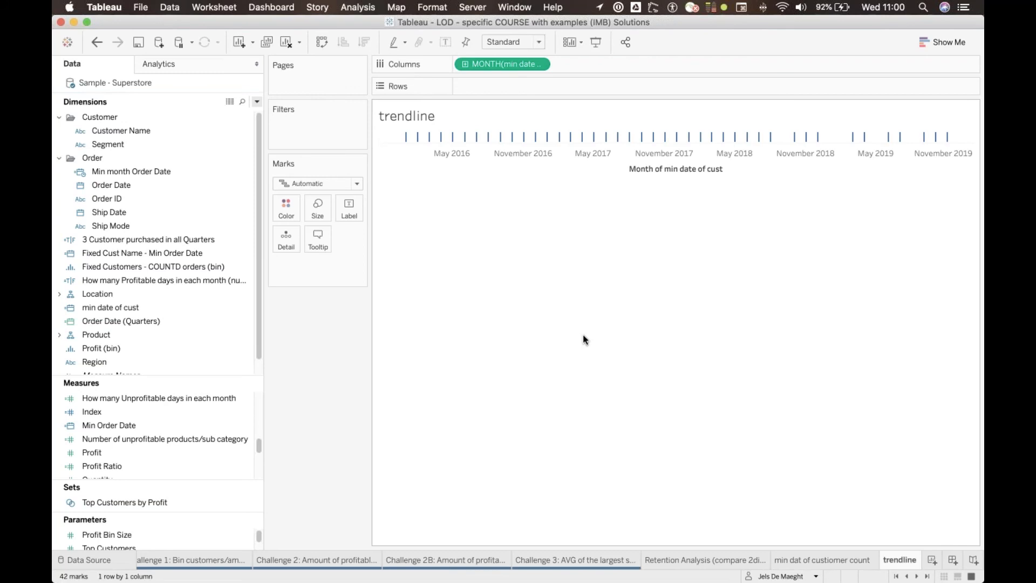
# Step: Add Customer Name to Rows as a distinct count, CNTD(Customer Name)
pyautogui.moveTo(125, 134); pyautogui.dragTo(507, 89)
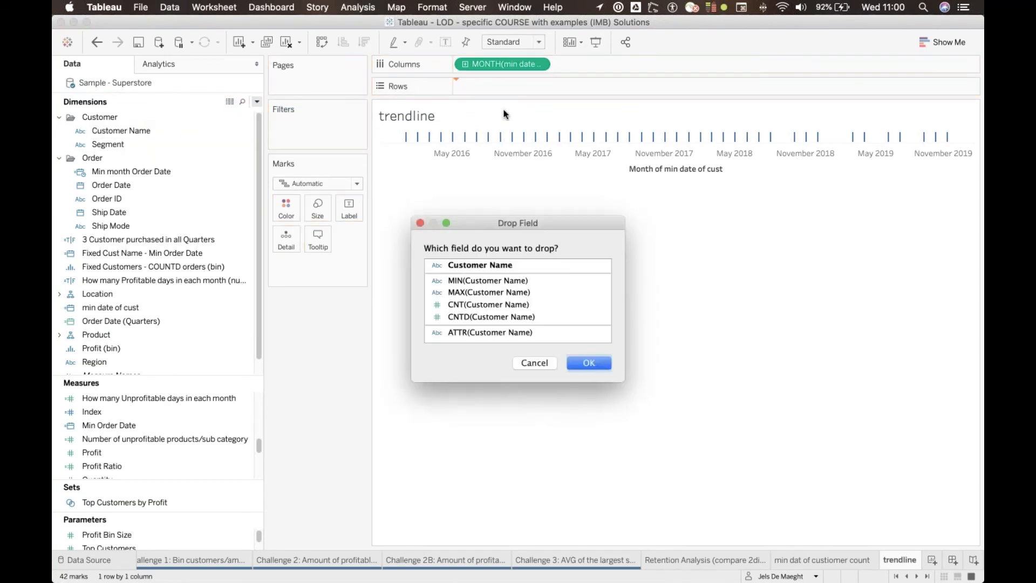
pyautogui.click(472, 314)
pyautogui.click(588, 363)
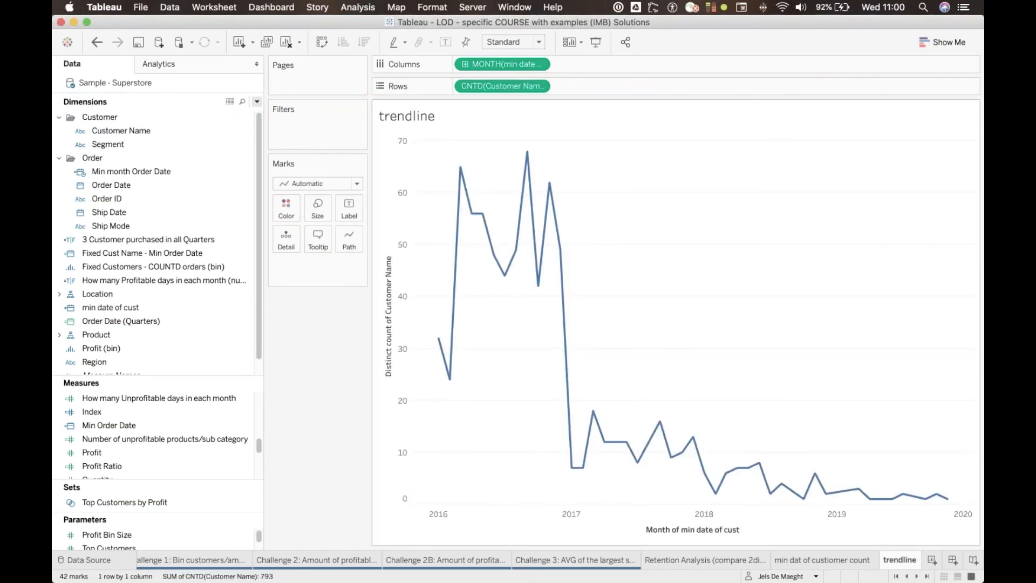
pyautogui.moveTo(438, 339)
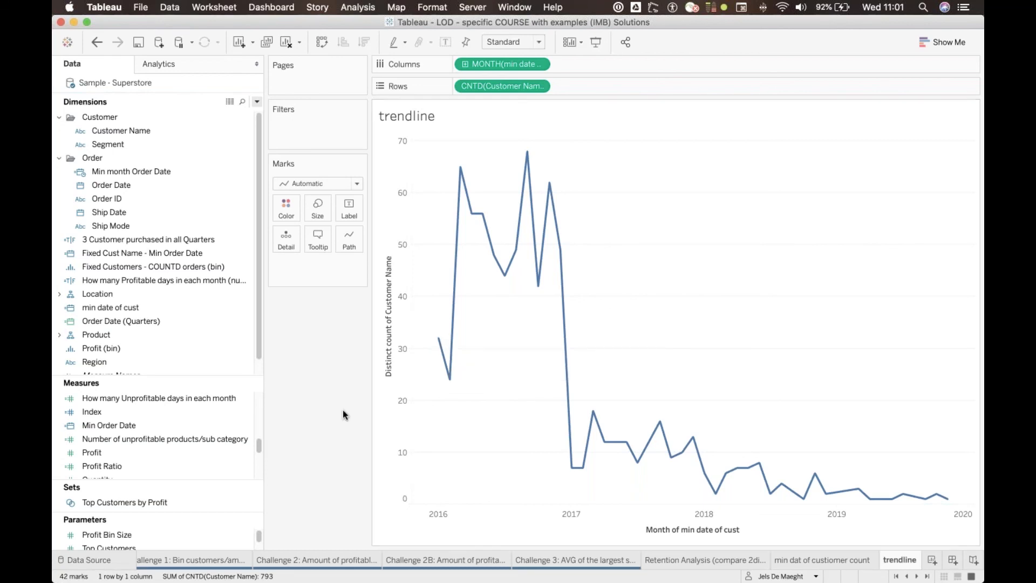
# Step: Review the brief and chart on the "Fixed Ex." sheet, and return to the trendline sheet
pyautogui.hscroll(-5, 337, 563)
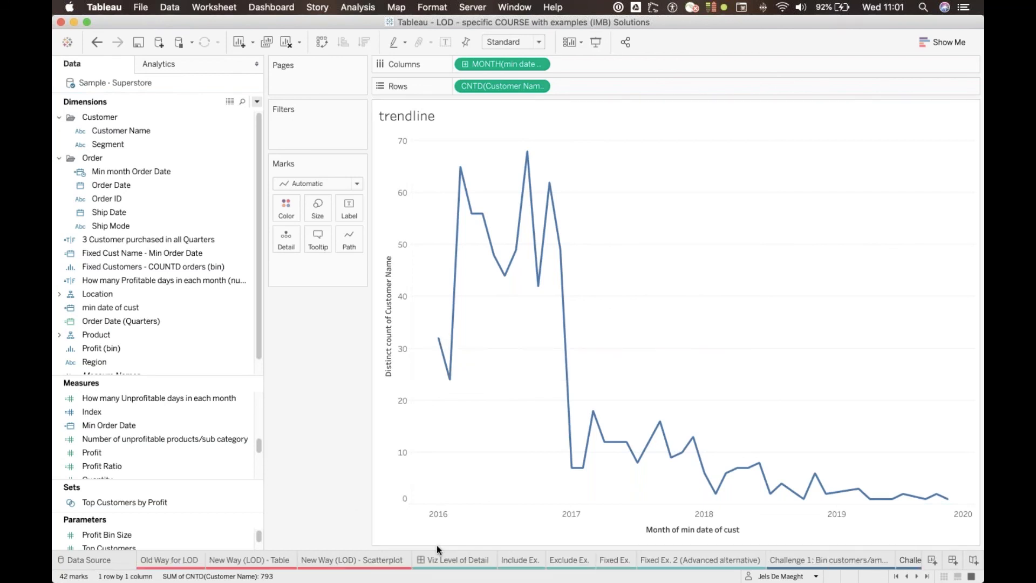
pyautogui.click(616, 561)
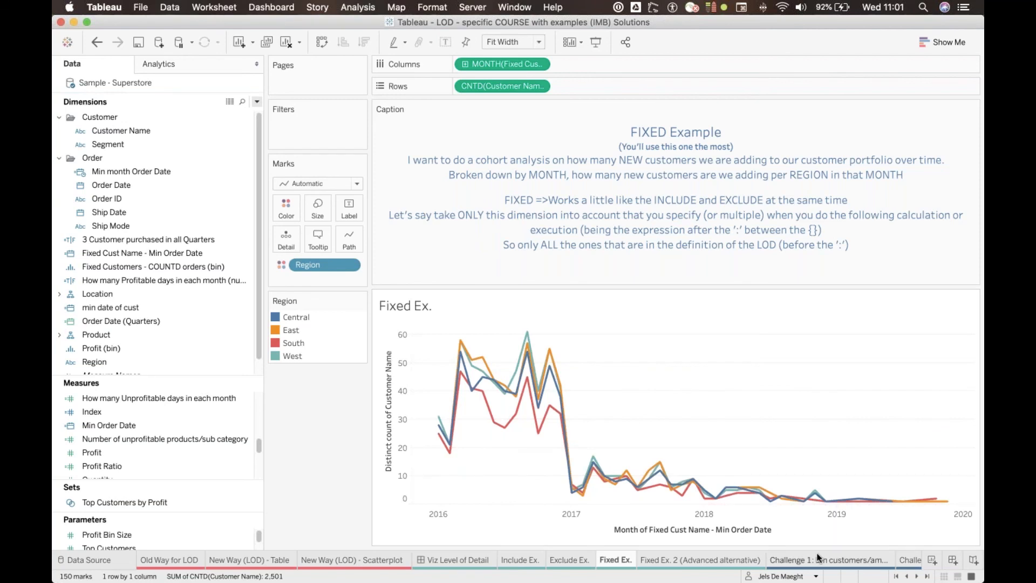
pyautogui.hscroll(5, 818, 558)
pyautogui.click(899, 559)
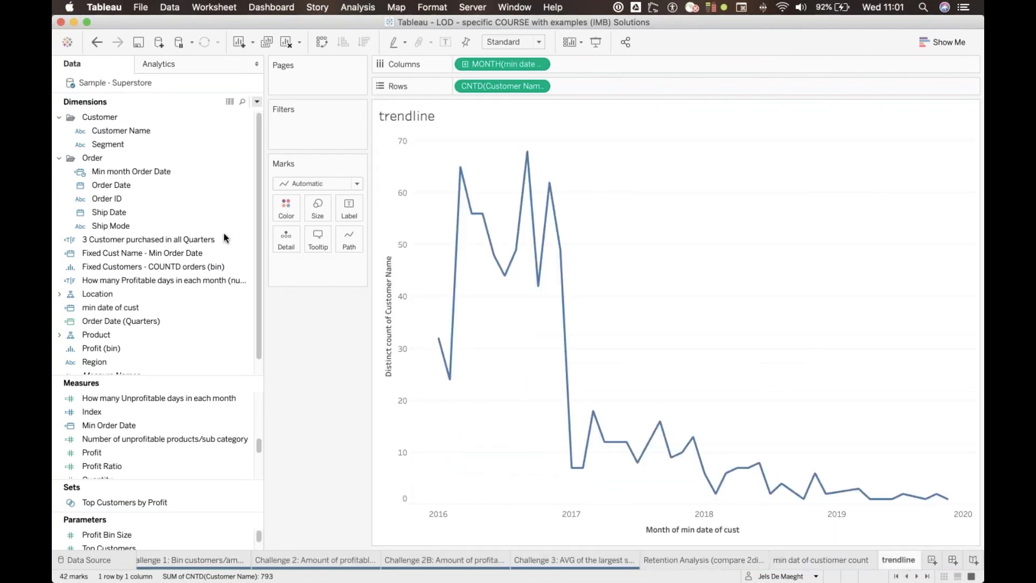
# Step: Add the Region field to the Marks card to split the trend into one line per region
pyautogui.doubleClick(294, 274)
pyautogui.write('reg')
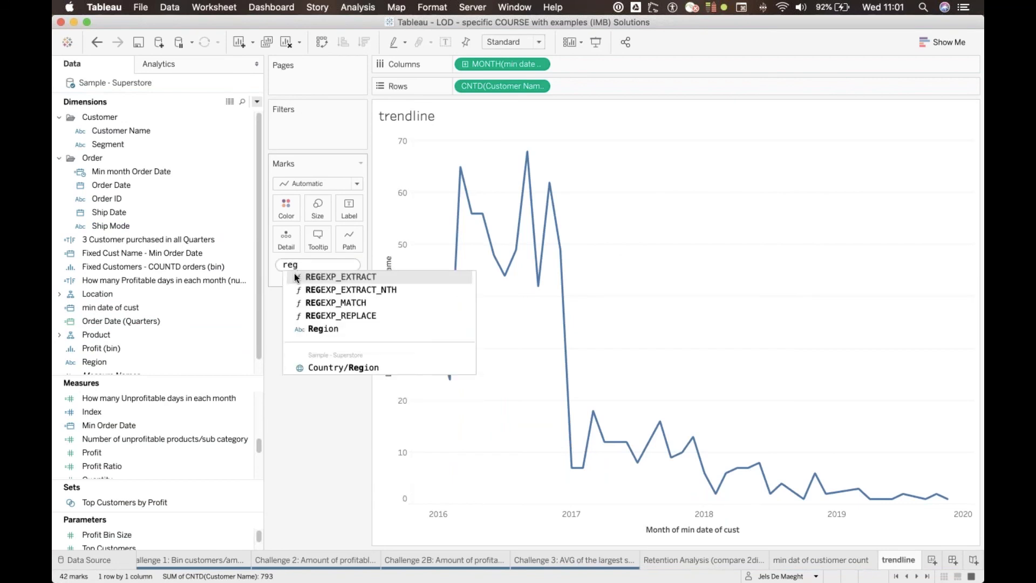
pyautogui.press('Down')
pyautogui.press('Down')
pyautogui.press('Down')
pyautogui.press('Down')
pyautogui.press('Return')
pyautogui.press('Return')
# Step: Assign Region to Color and move its color legend beneath the Marks card
pyautogui.click(281, 265)
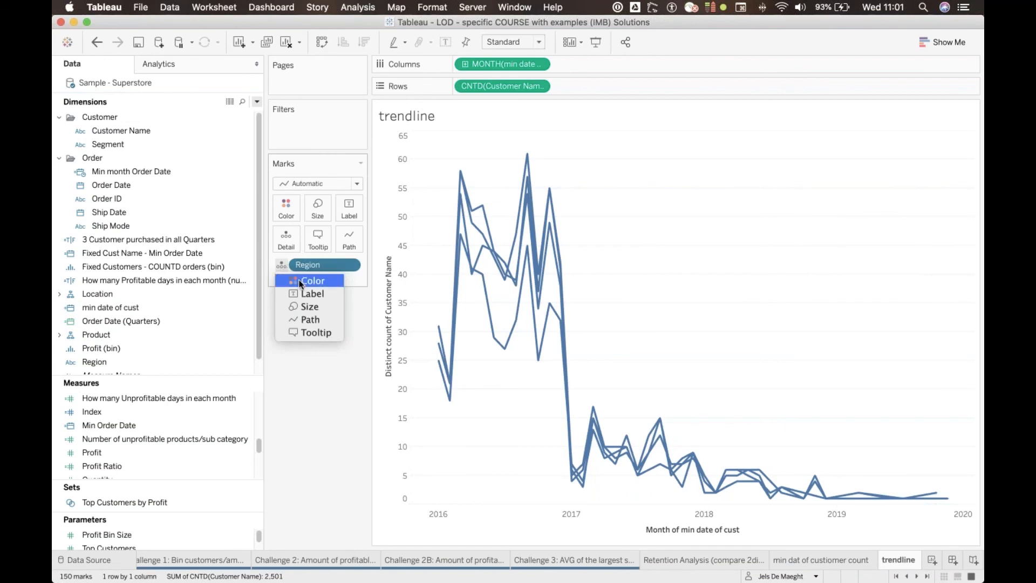
pyautogui.click(307, 281)
pyautogui.moveTo(928, 107); pyautogui.dragTo(320, 422)
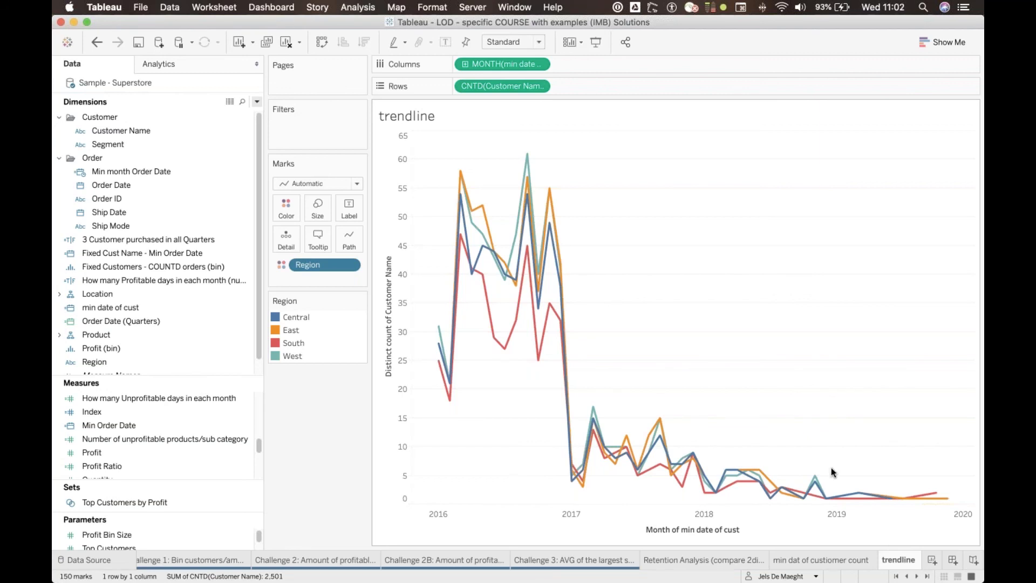
# Step: Compare the customer order date table on the "min dat of custiomer count" sheet with the trendline chart
pyautogui.click(839, 559)
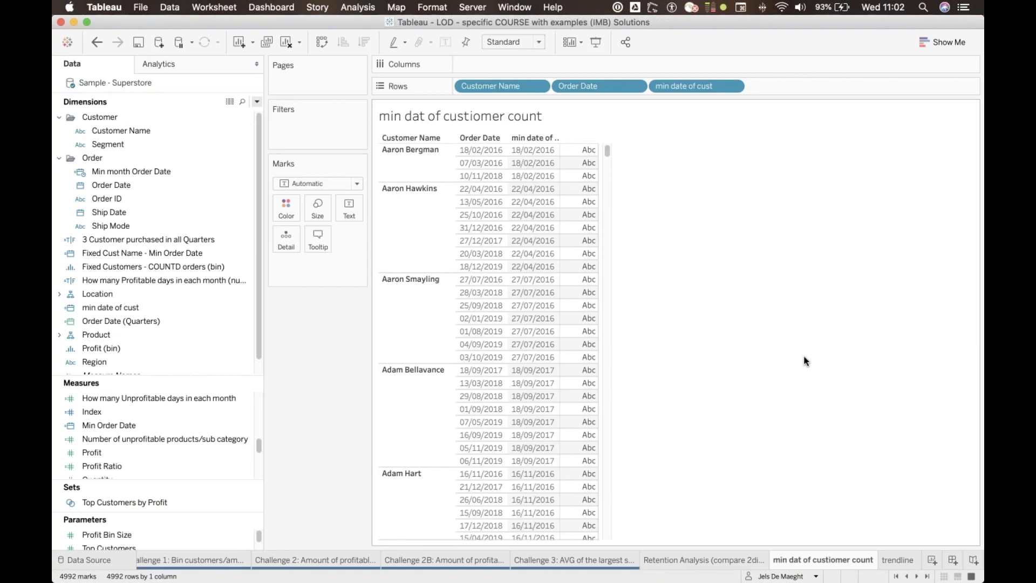
pyautogui.click(899, 561)
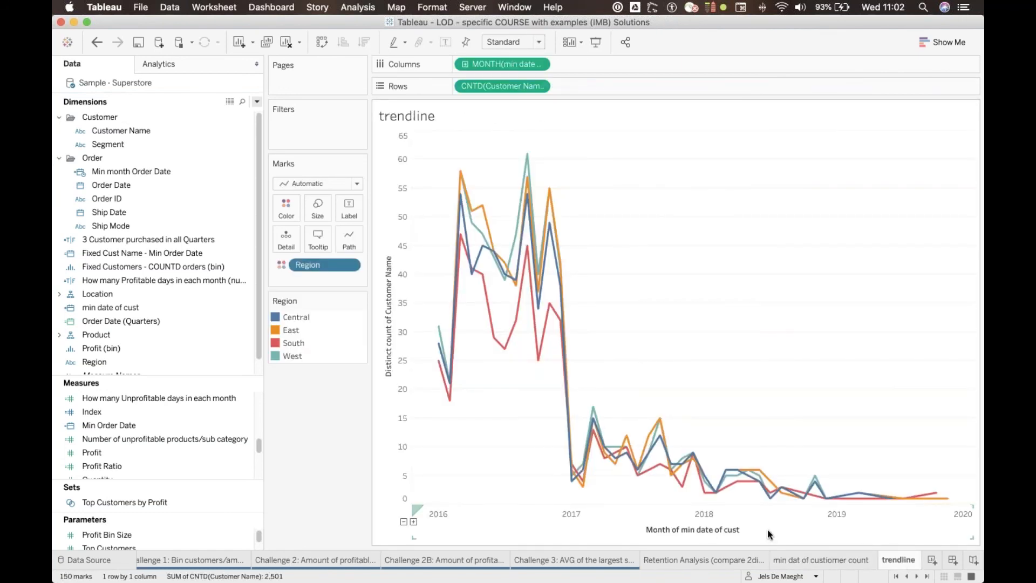
pyautogui.click(822, 561)
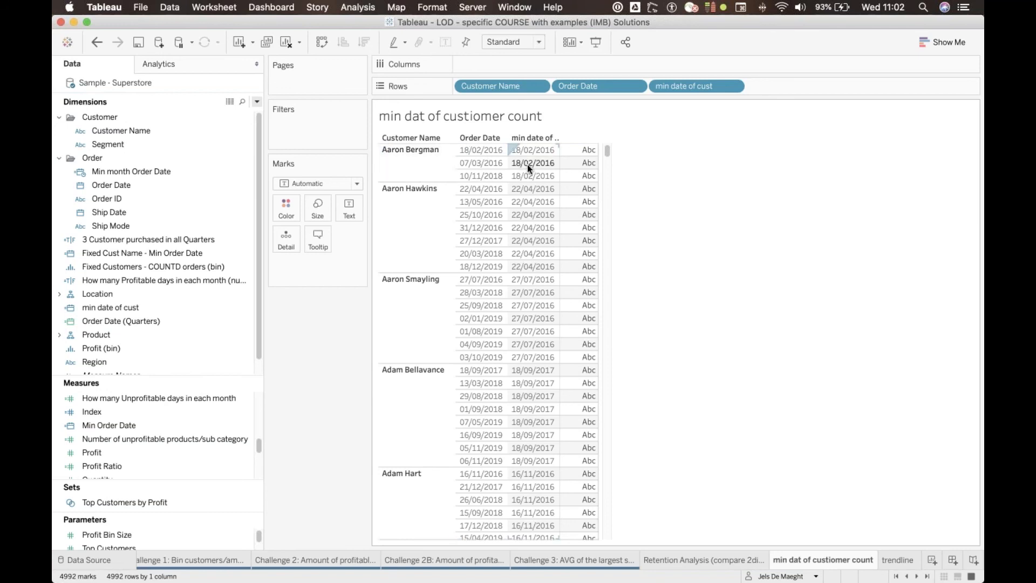
pyautogui.click(906, 564)
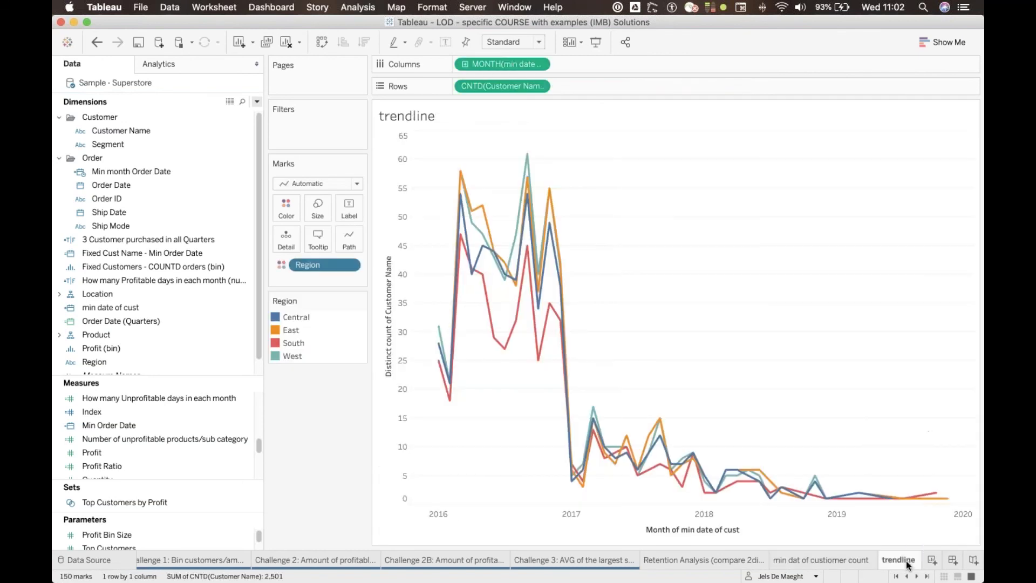